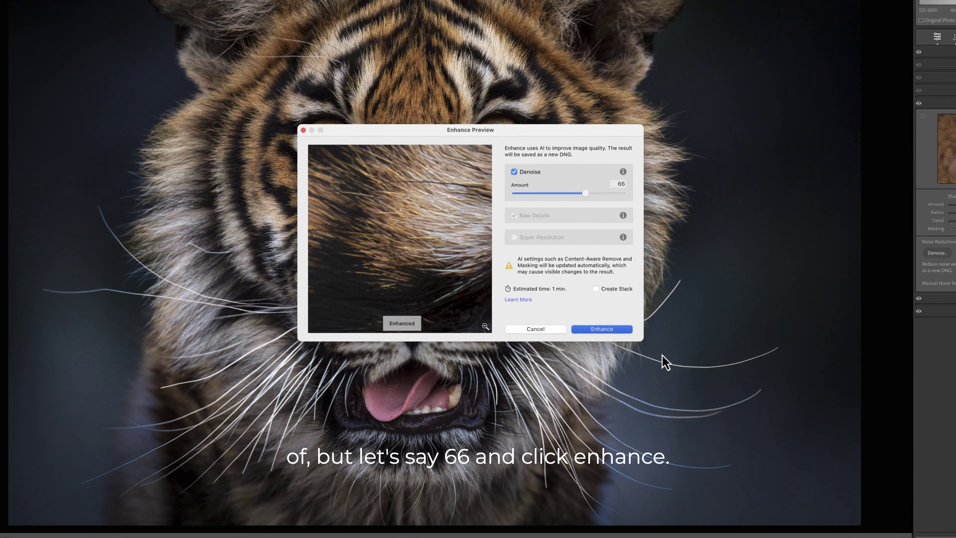
Run AI Denoise on the tiger photo with the Amount at 66 and compare the original's eye and fur with the enhanced version.
left_click(643, 317)
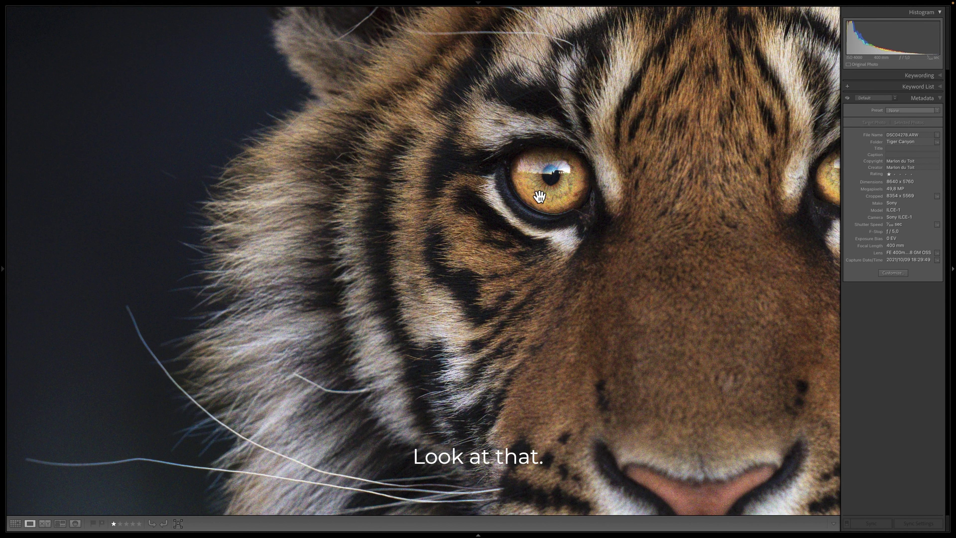
scroll(540, 196, "left", 5)
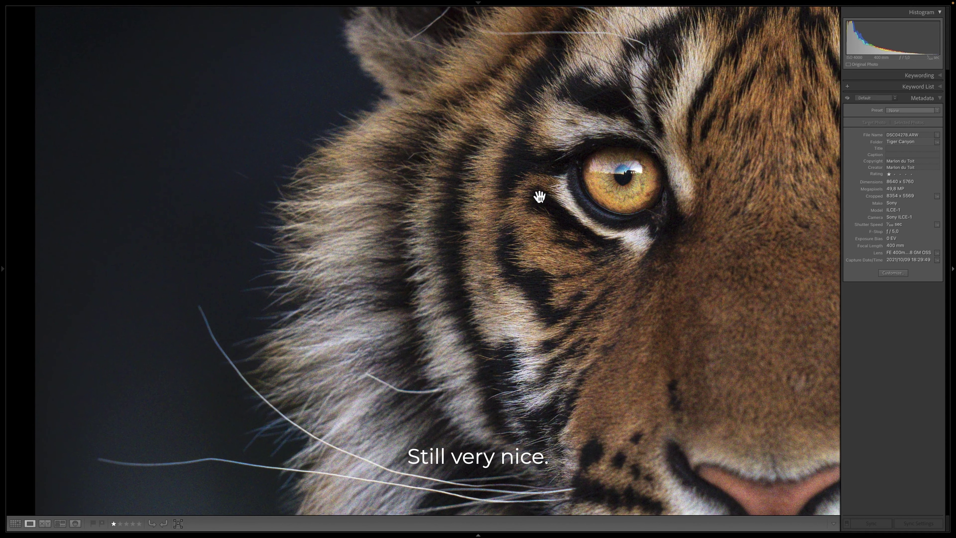
scroll(540, 195, "right", 2)
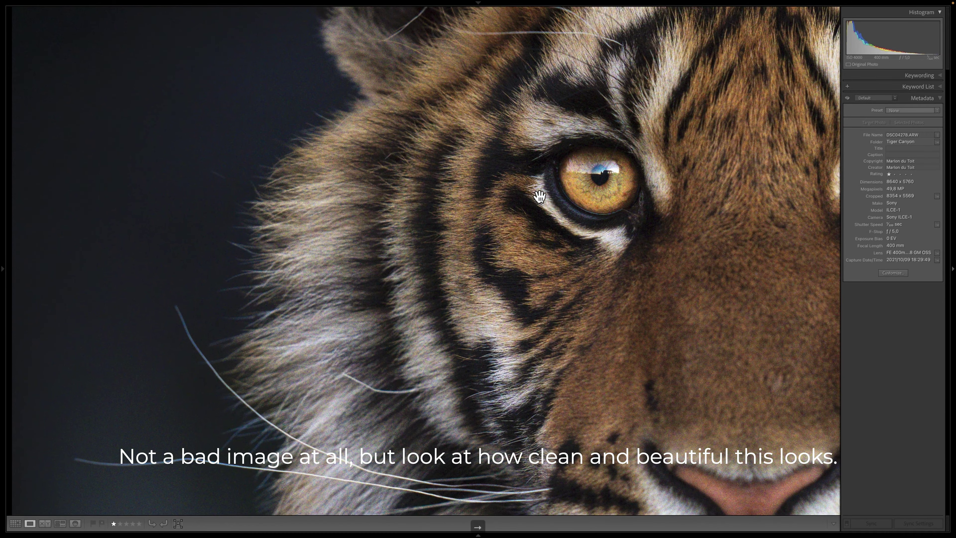
key("Right")
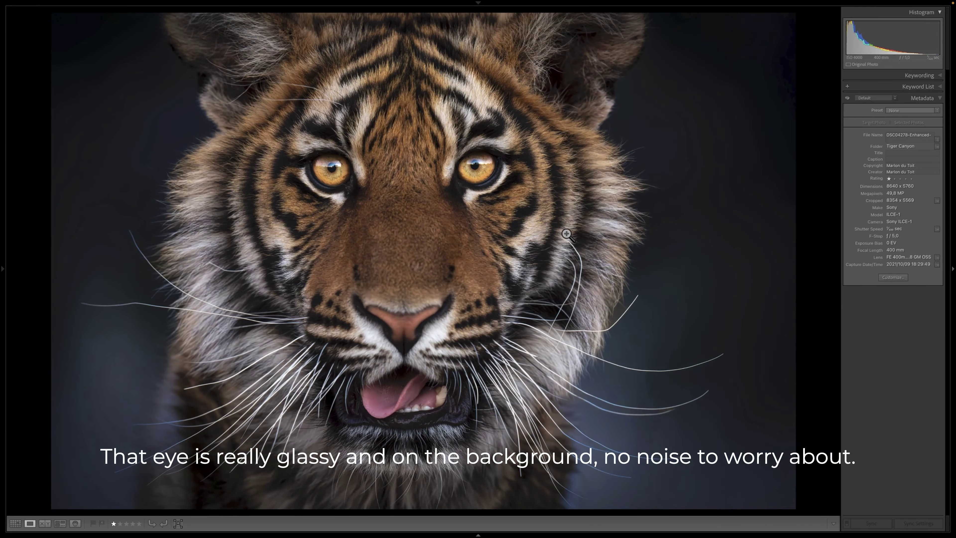
Adjust sharpening Masking using the mask preview, going above 65 on the original tiger photo and to 12 on the denoised version.
left_click(923, 134)
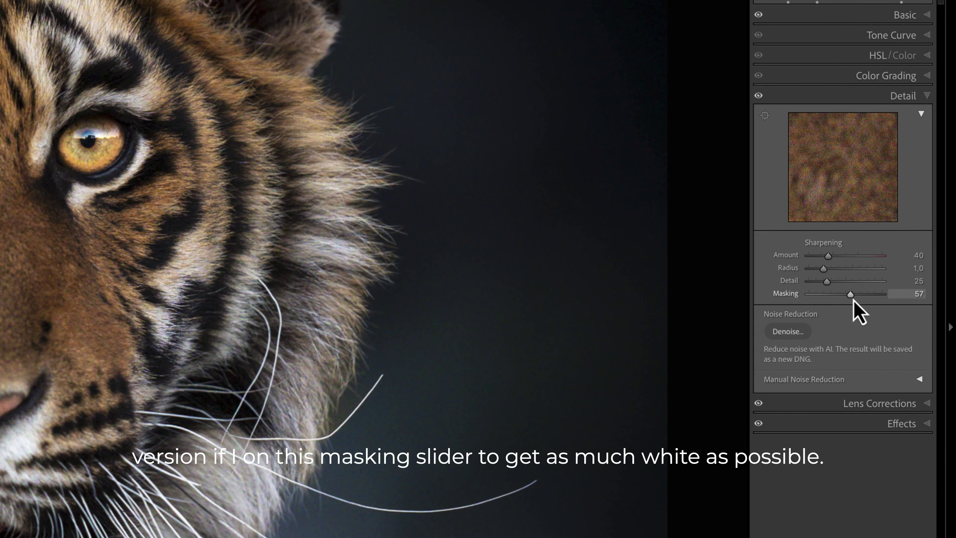
left_click(851, 296, "alt")
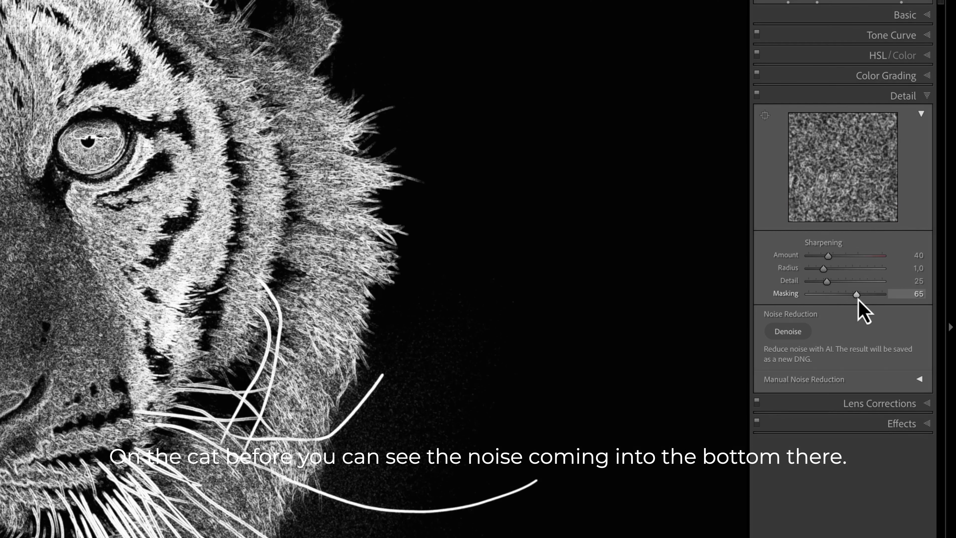
mouse_move(857, 299)
left_mouse_down()
mouse_move(850, 301)
mouse_move(864, 295)
left_mouse_up()
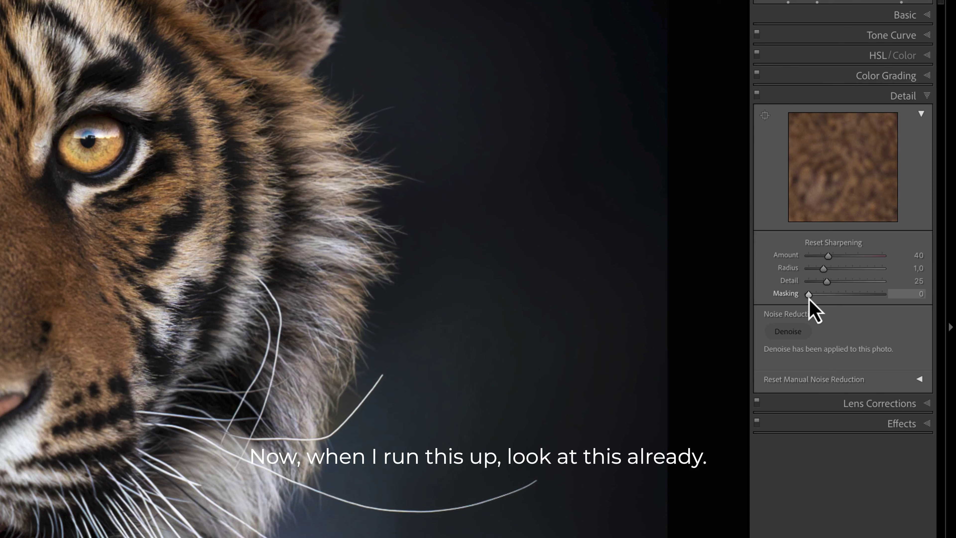
left_click_drag(808, 298, 817, 296)
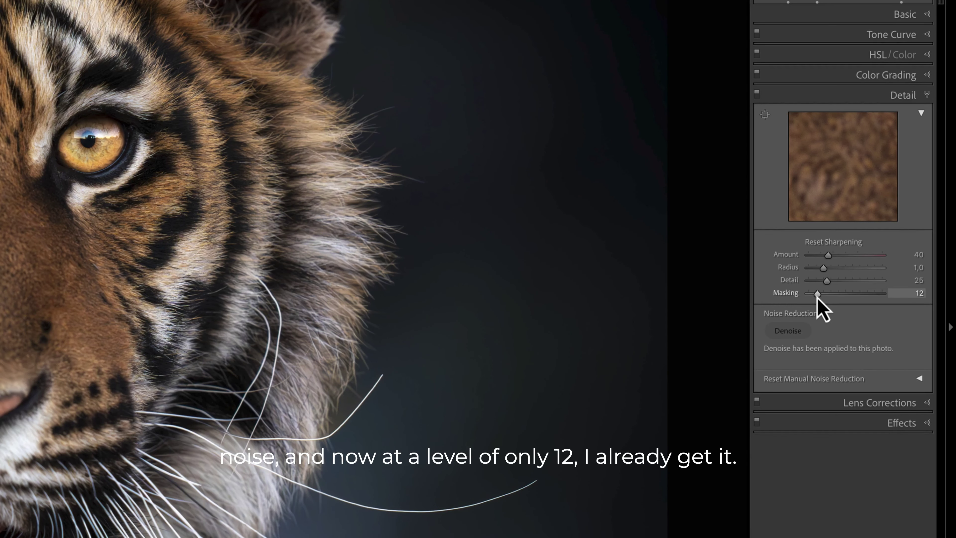
left_click(817, 295, "alt")
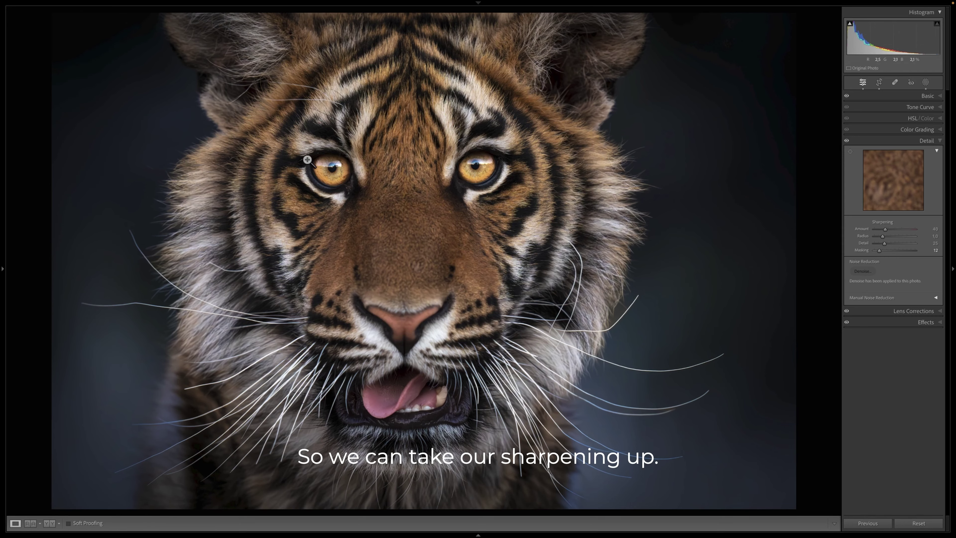
Raise the sharpening Amount on the denoised tiger photo and inspect the eyes and fur close up.
left_click(308, 159)
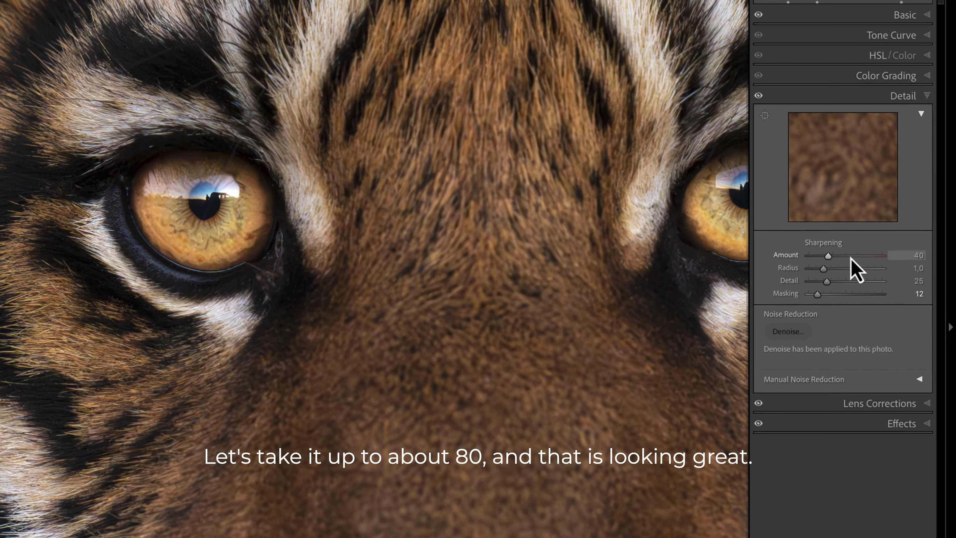
left_click_drag(850, 259, 858, 258)
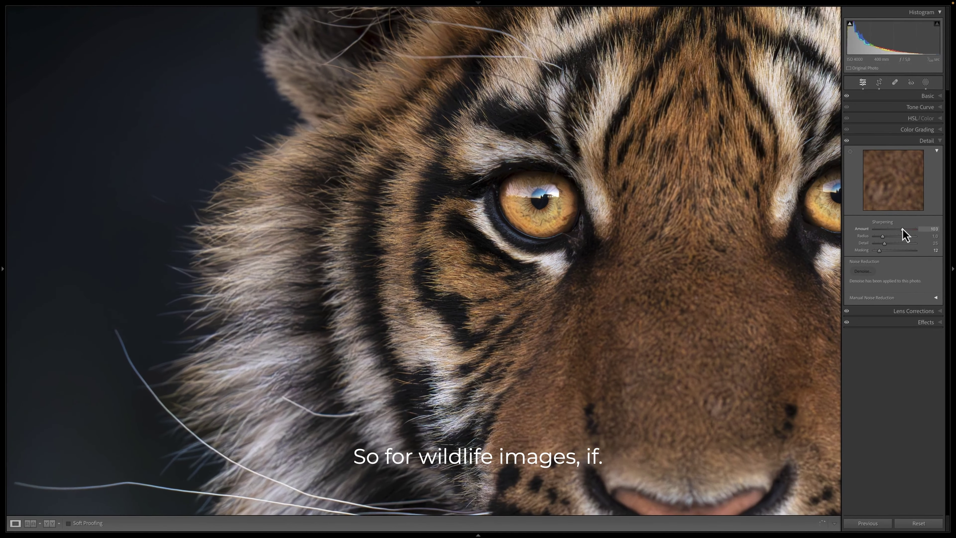
left_click_drag(901, 230, 901, 230)
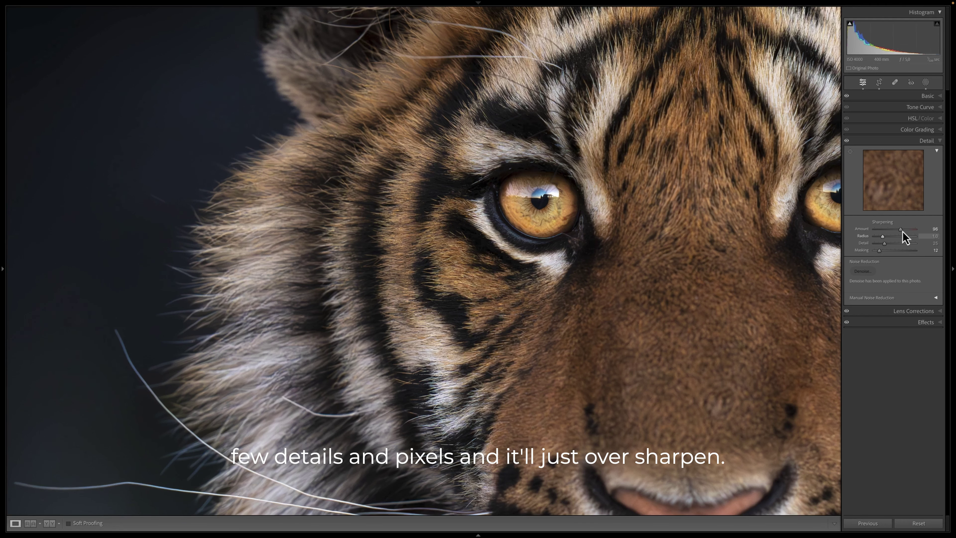
left_click_drag(644, 235, 633, 174)
left_click_drag(726, 264, 604, 149)
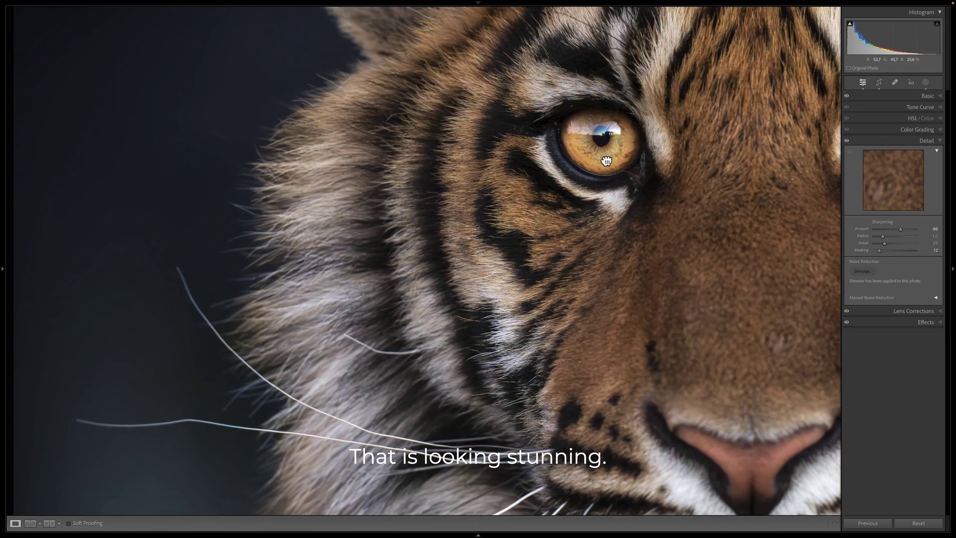
left_click_drag(618, 280, 368, 267)
left_click_drag(478, 188, 794, 256)
left_click(428, 303)
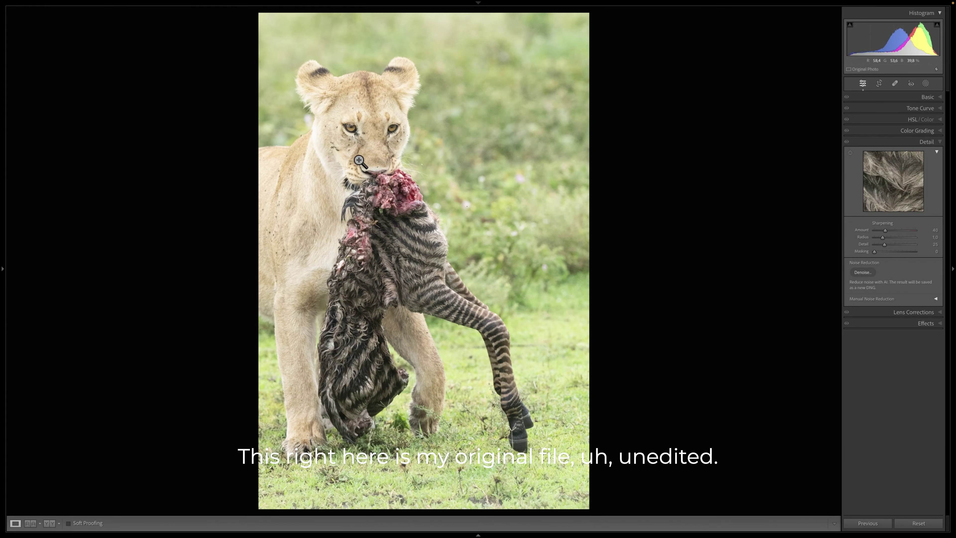
Examine noise and exposure around the face and eyes in the unedited lioness photo.
left_click(339, 147)
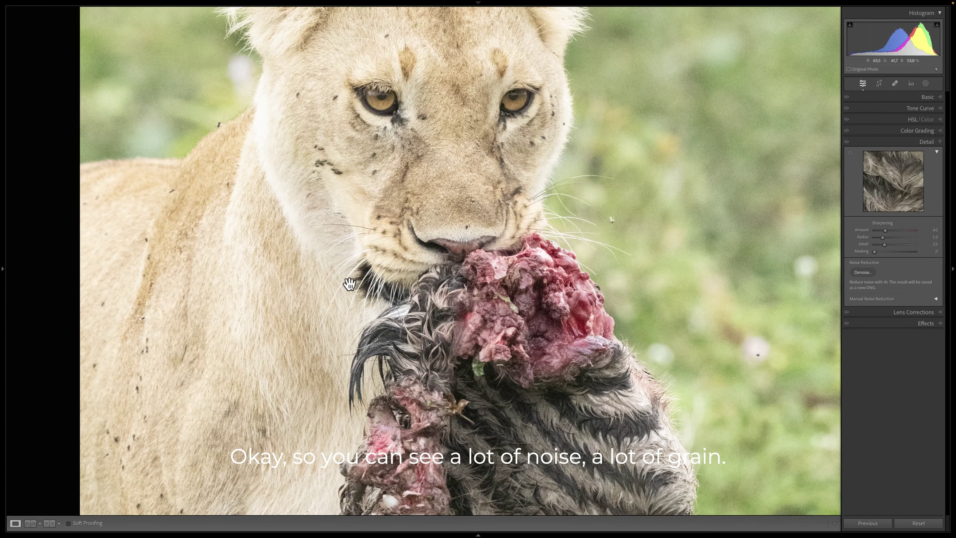
left_click_drag(277, 102, 313, 181)
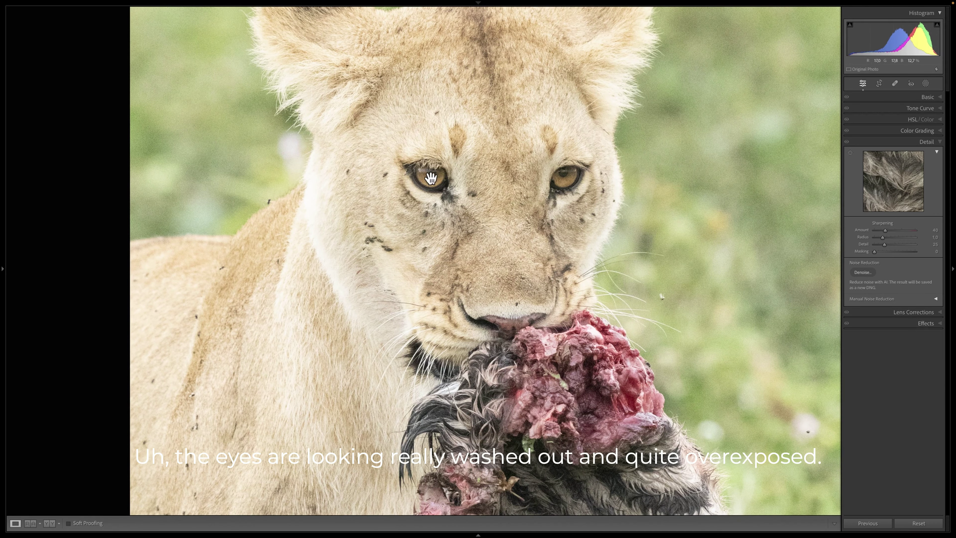
left_click_drag(444, 204, 414, 102)
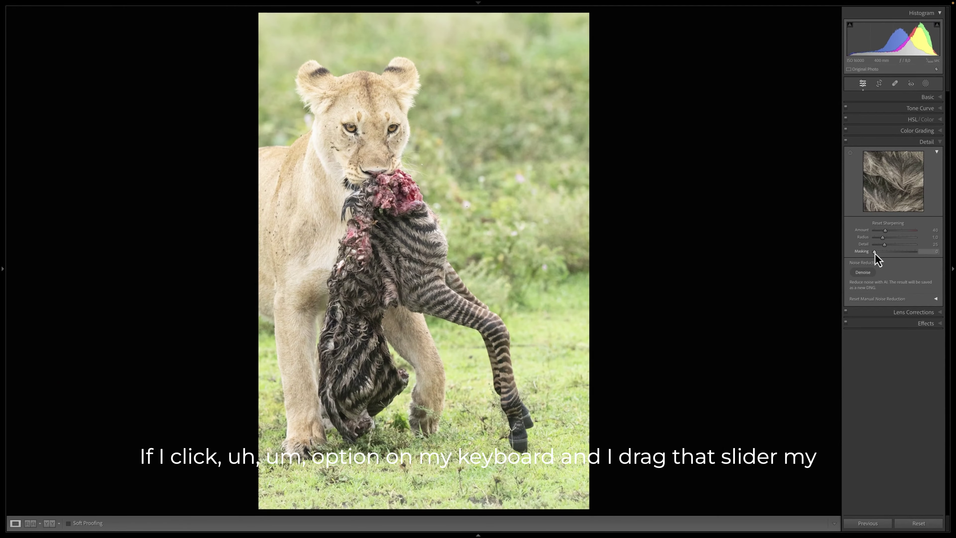
Try sharpening Masking values up to 83 on the unedited lioness photo with the mask preview, then return Masking to 0.
left_click(773, 362, "alt")
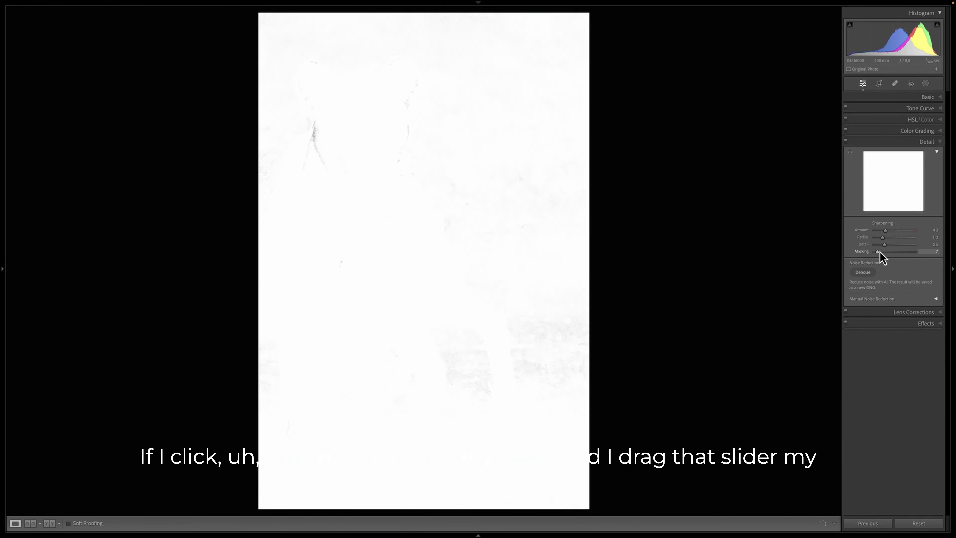
left_click_drag(880, 251, 907, 245)
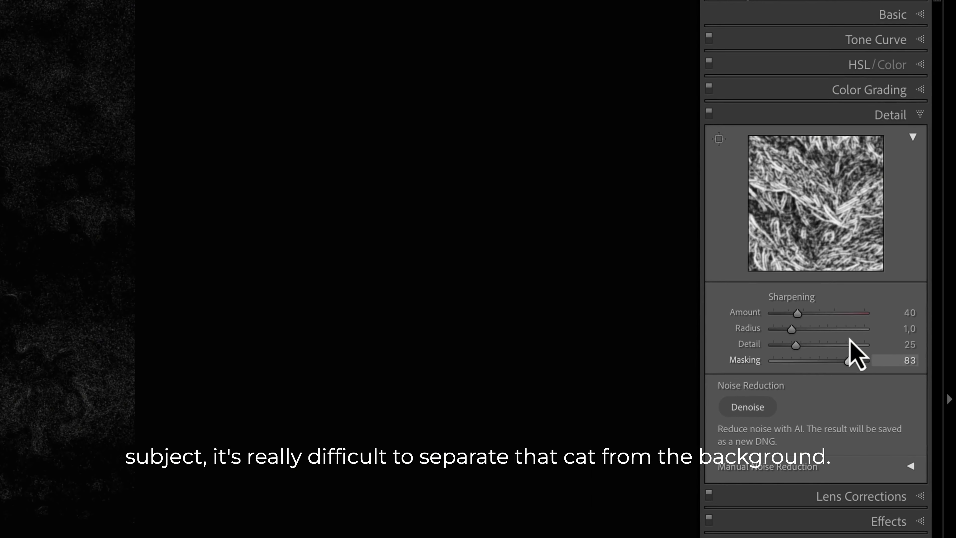
left_click_drag(850, 339, 846, 343)
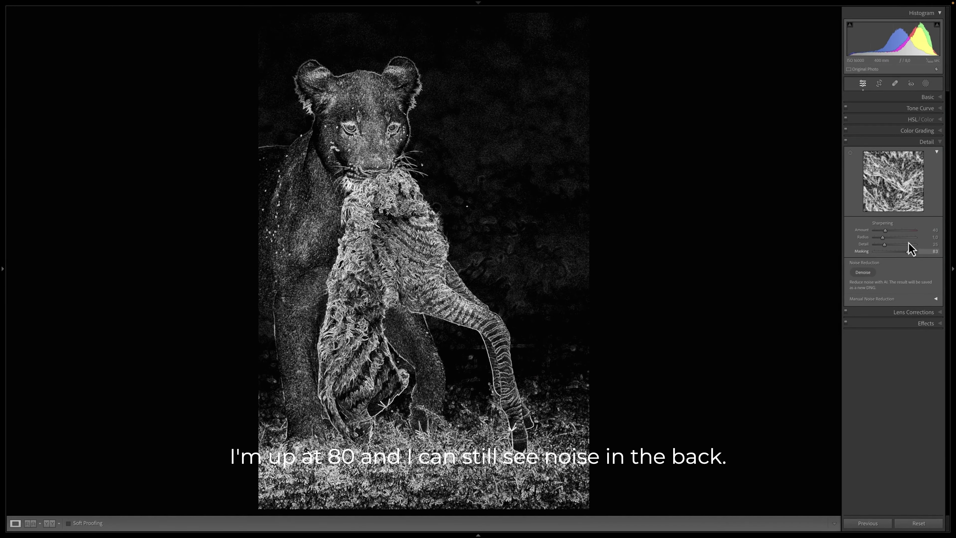
left_click_drag(911, 248, 862, 266)
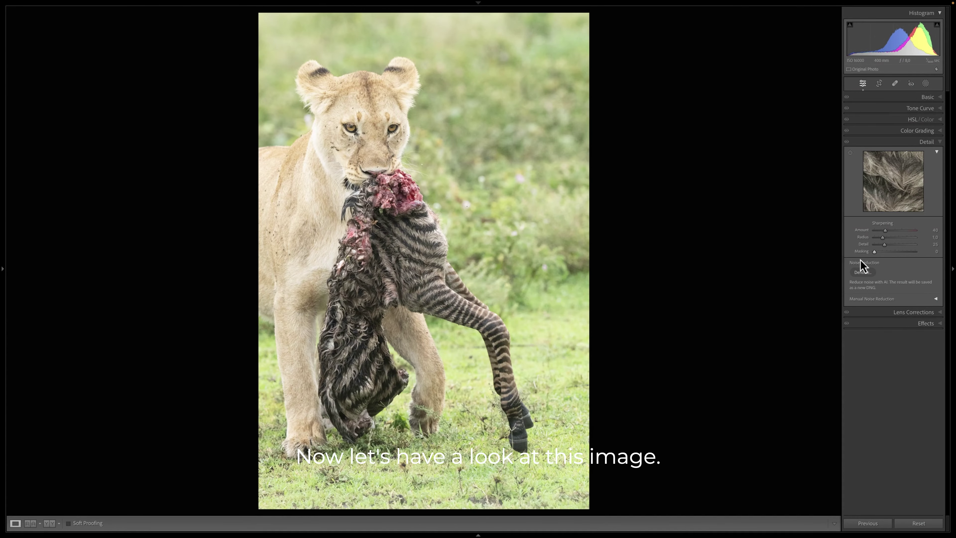
On the denoised lioness photo, reset the sharpening Amount to 40 and set Masking to about 35 using the mask preview.
key("Right")
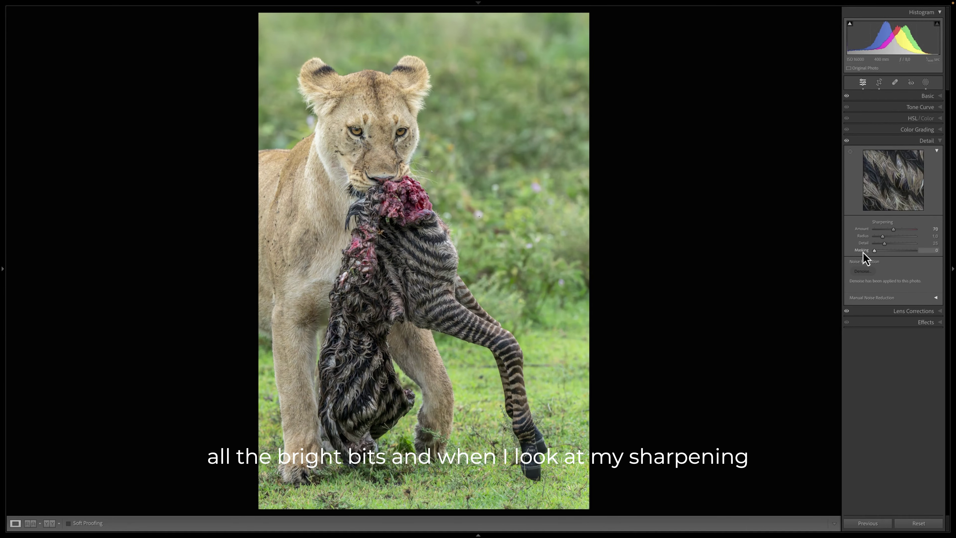
double_click(893, 229)
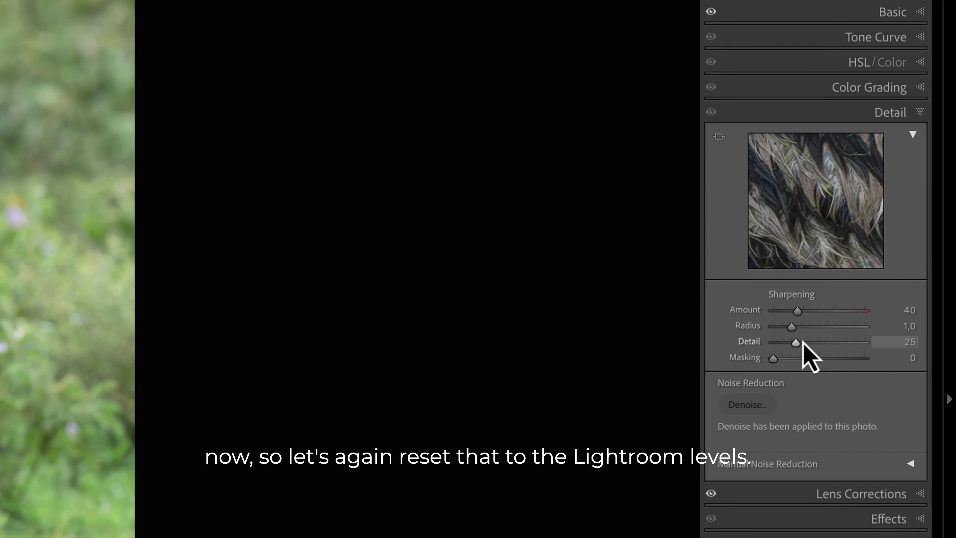
key("alt")
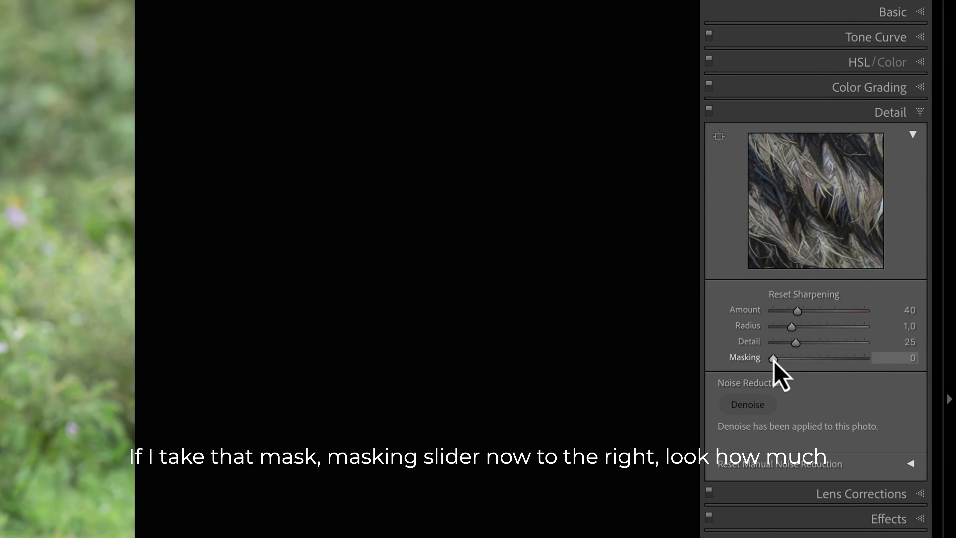
left_click_drag(773, 358, 781, 358)
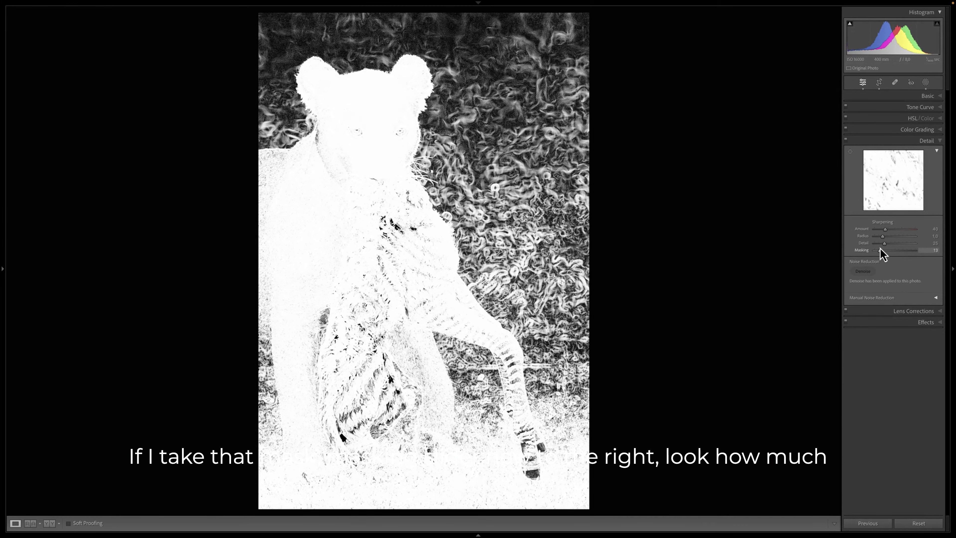
left_click_drag(880, 249, 897, 248)
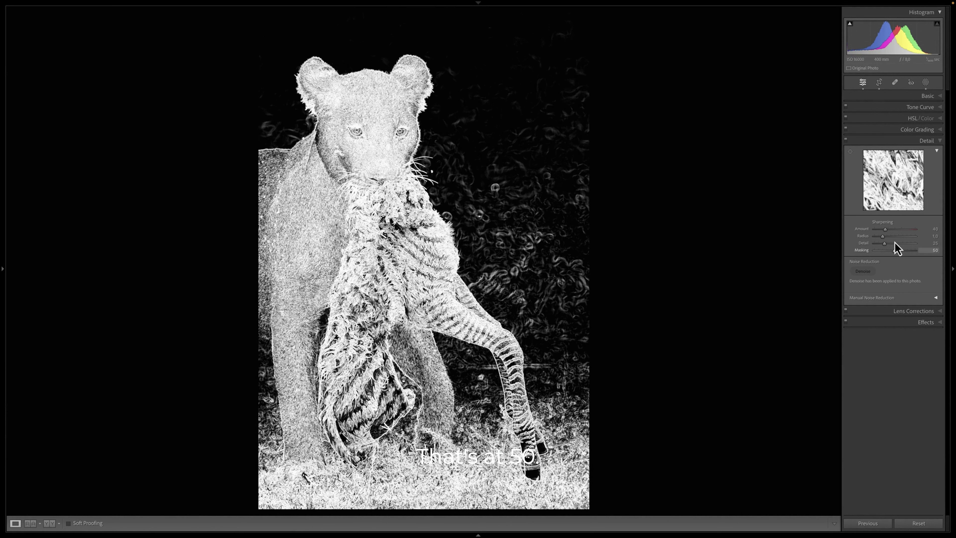
left_click_drag(896, 251, 894, 252)
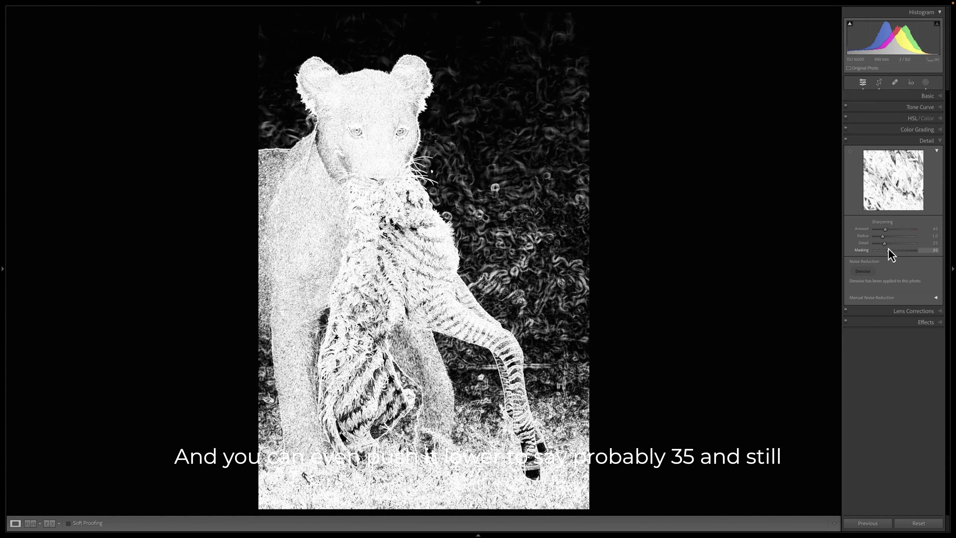
left_click_drag(889, 249, 888, 249)
Set the sharpening Amount to 80 on the denoised lioness photo while viewing the face close up.
left_click_drag(323, 123, 478, 189)
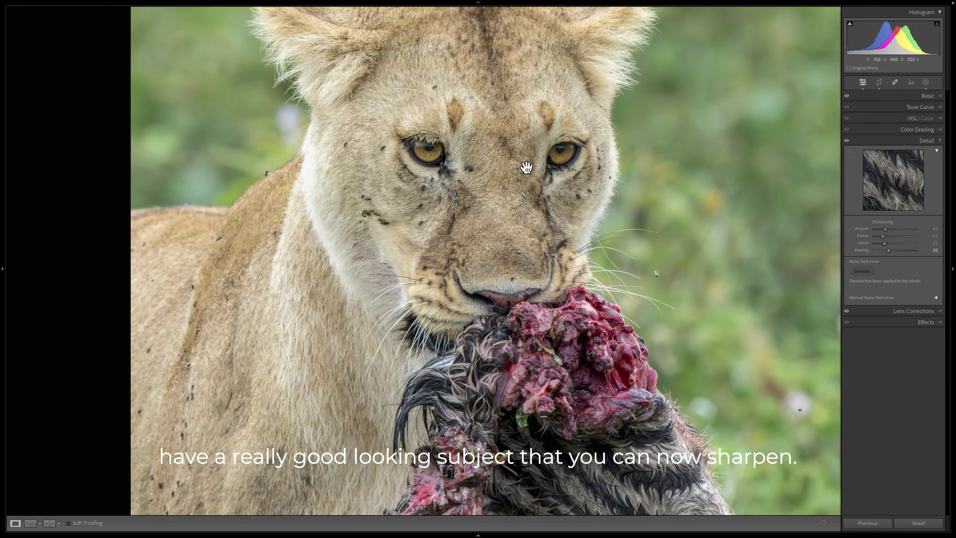
left_click(610, 193)
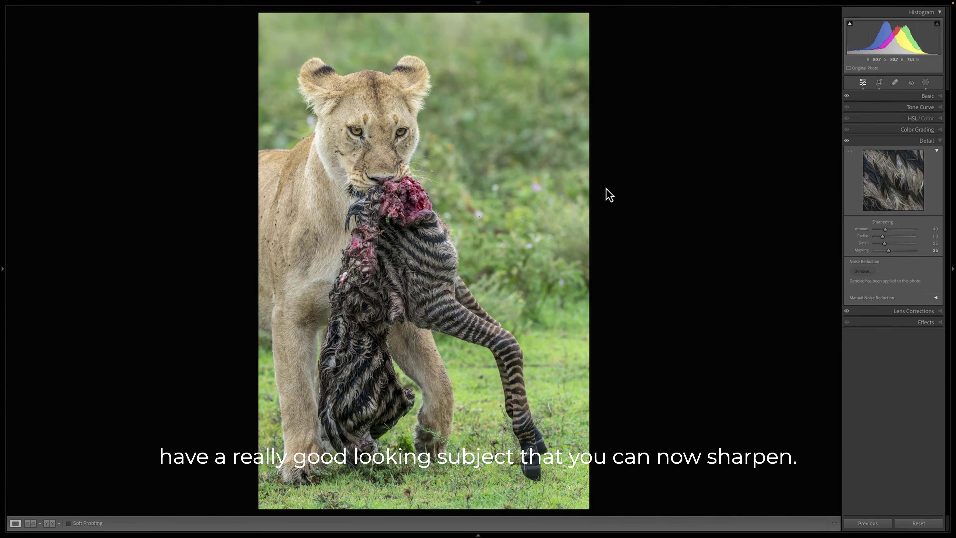
key("z")
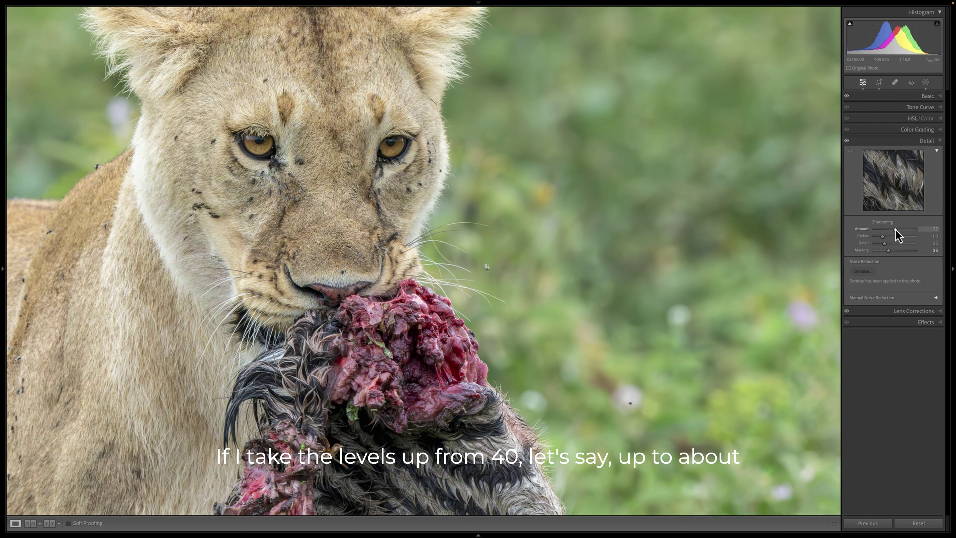
left_click_drag(895, 230, 896, 229)
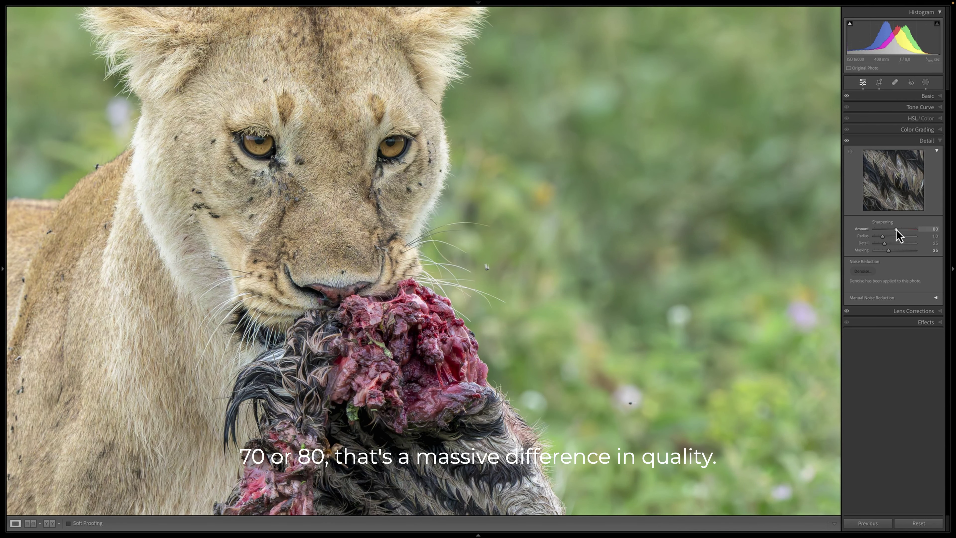
Compare the lioness's face in the sharpened, denoised version with the unedited raw file.
left_click_drag(401, 211, 113, 147)
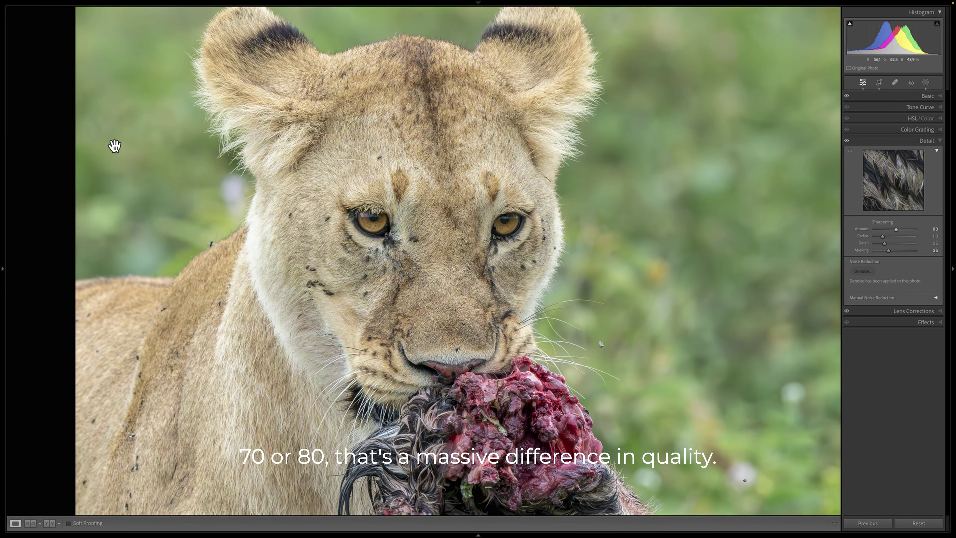
left_click_drag(498, 308, 515, 255)
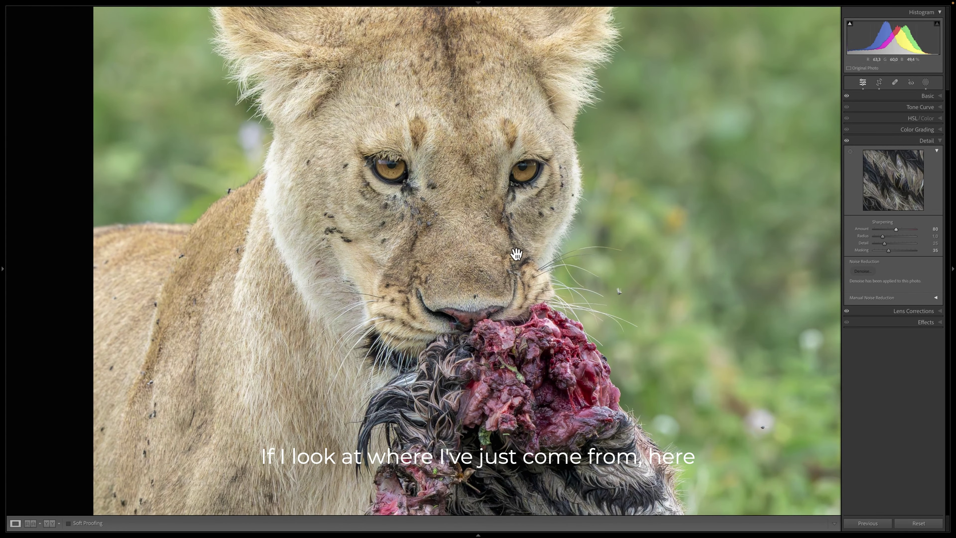
key("Left")
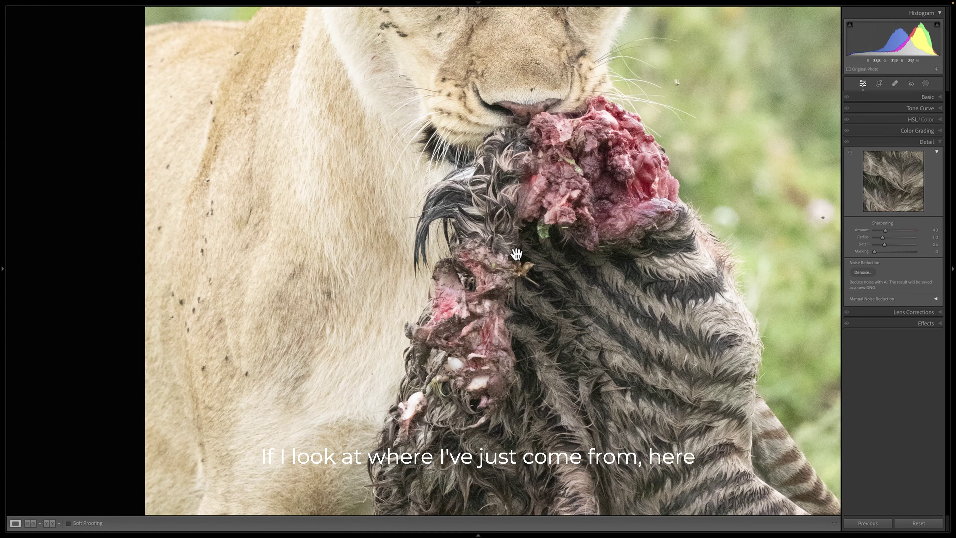
left_click_drag(501, 153, 483, 411)
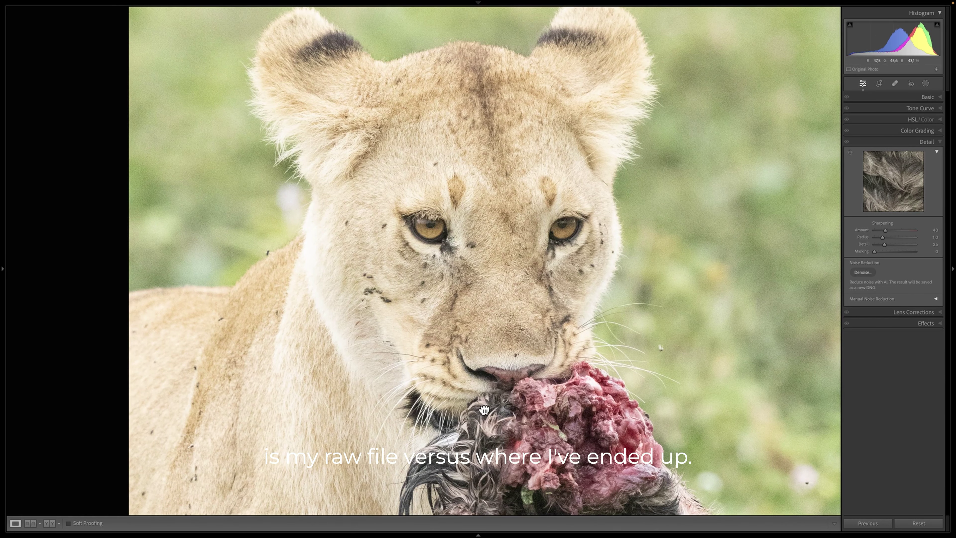
key("Right")
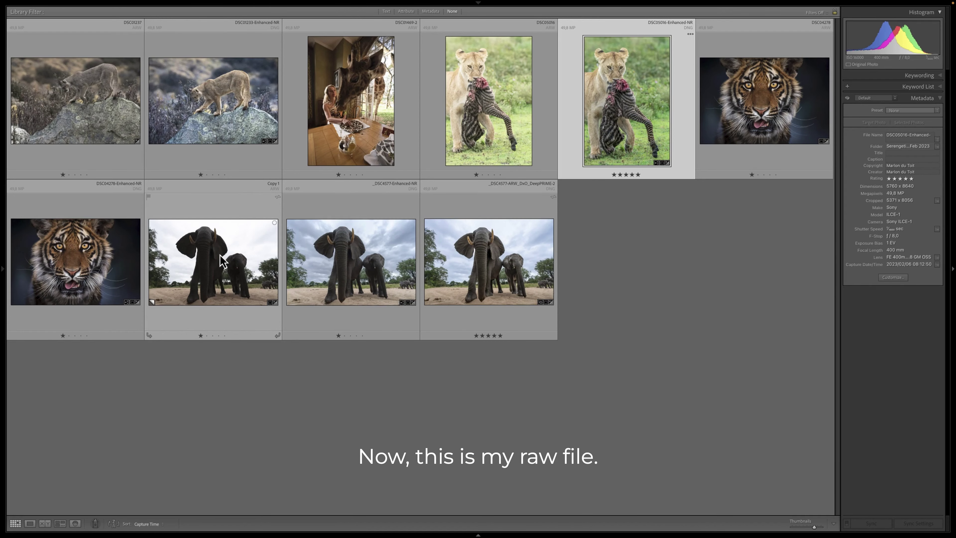
Open the unedited backlit elephant photo, Copy 1, in single-image view.
left_click(222, 260)
double_click(222, 260)
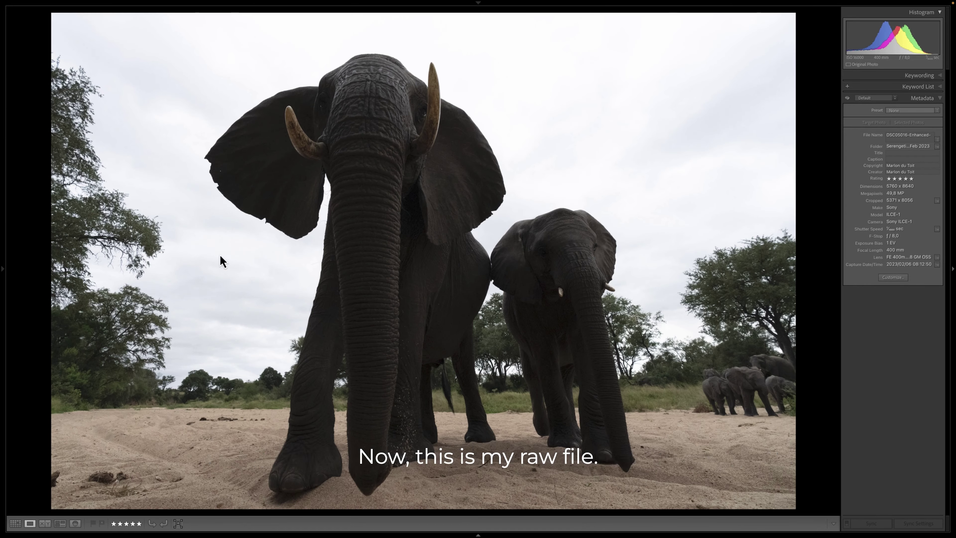